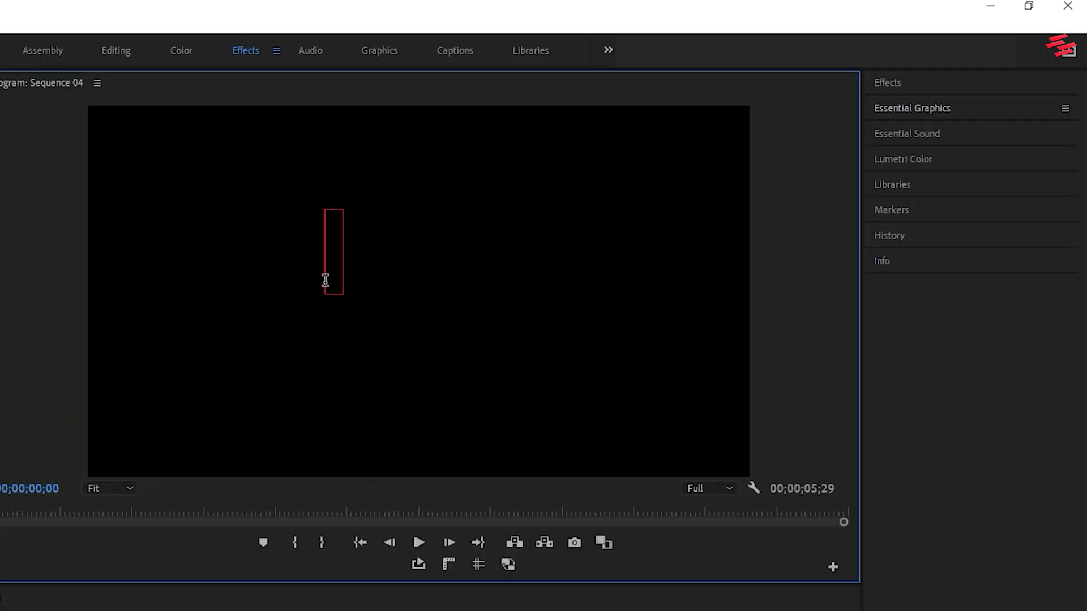
text(Wri)
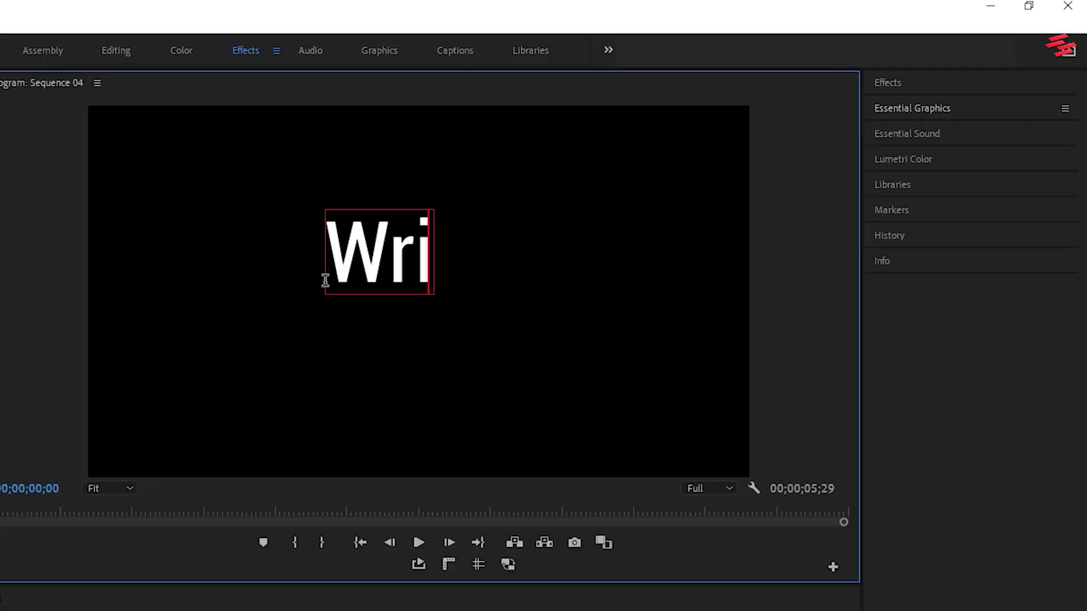
text(te On)
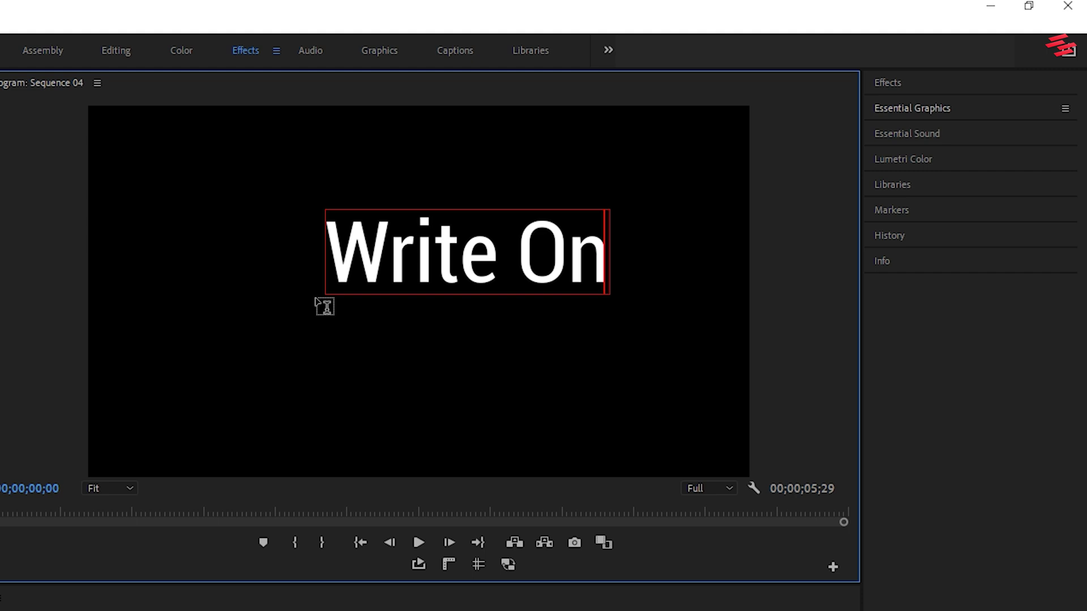
- Centre the 'Write On' text in the frame and enlarge it to size 350
key(ctrl+a)
click(925, 111)
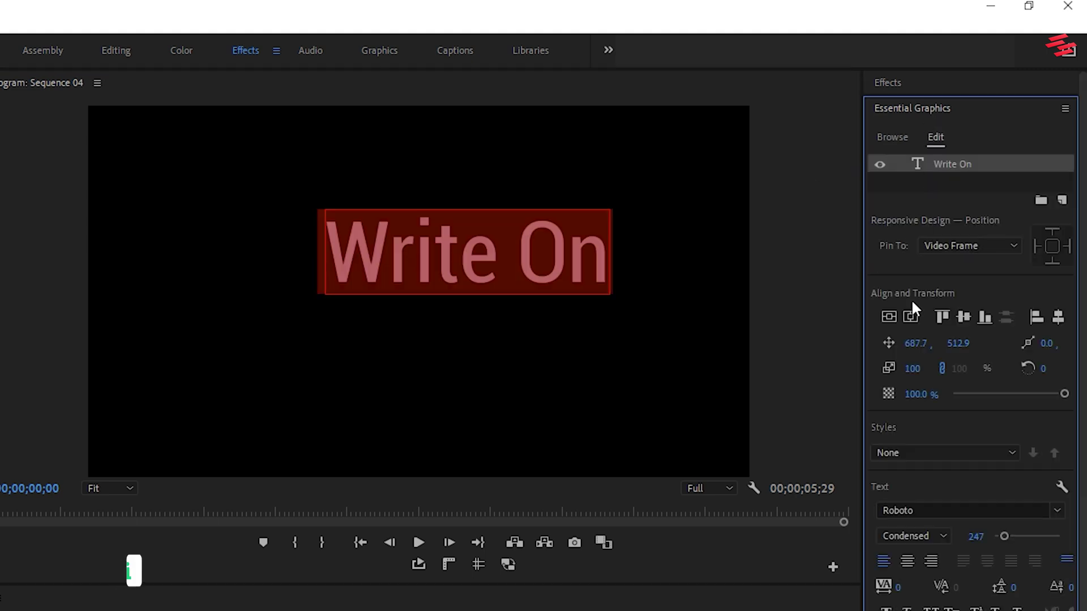
click(907, 561)
click(890, 317)
click(912, 316)
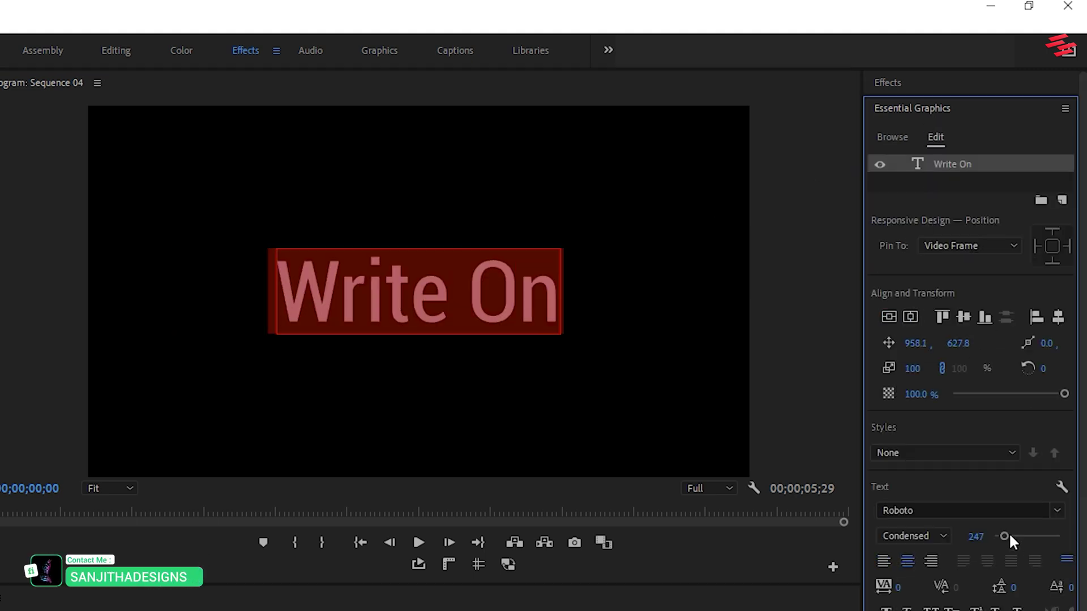
drag(1005, 536, 1008, 538)
click(889, 318)
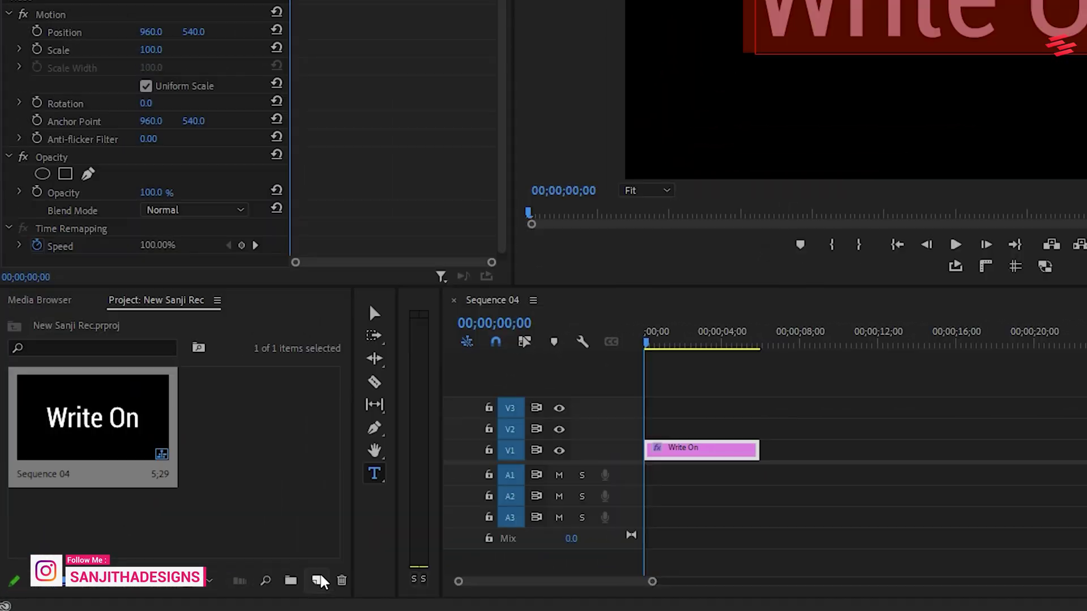
- Create a Transparent Video item and place it on the track above the text
click(215, 588)
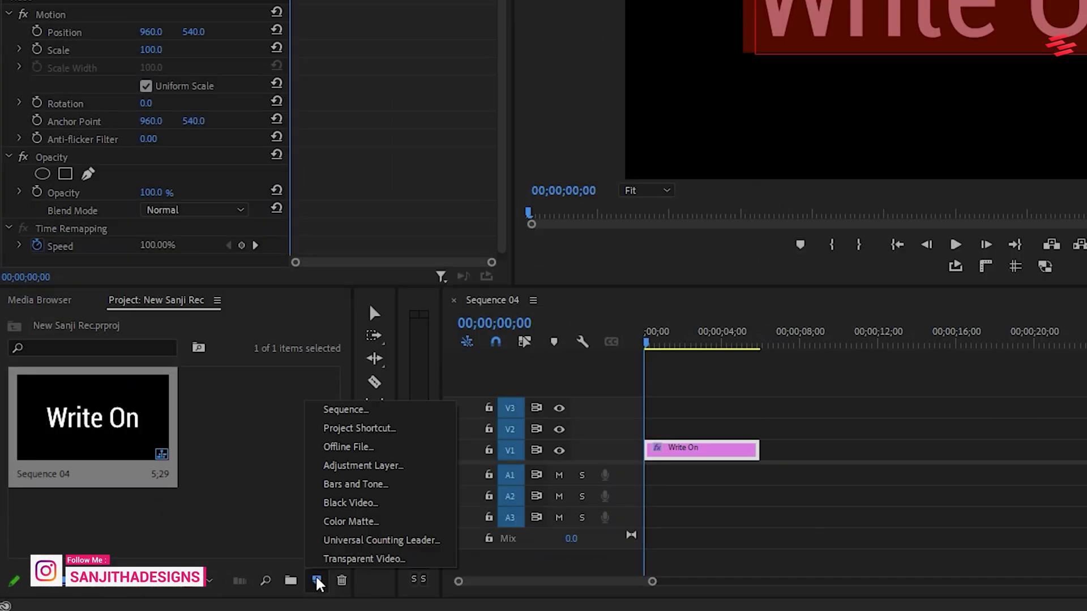
click(349, 558)
click(845, 209)
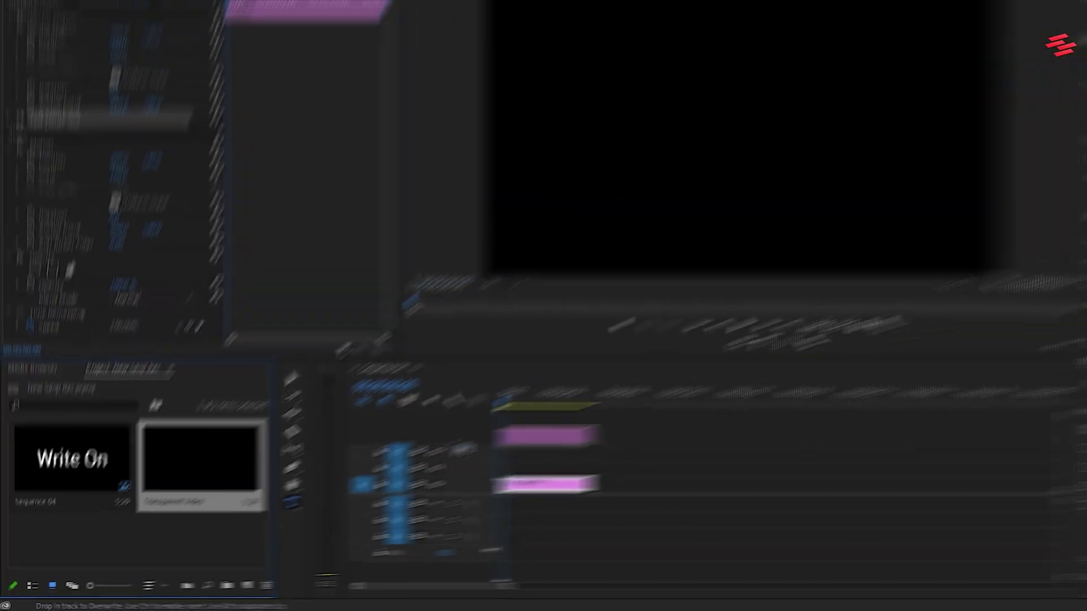
drag(309, 425, 418, 492)
- Apply the Write-on effect to the transparent video clip
right_click(480, 486)
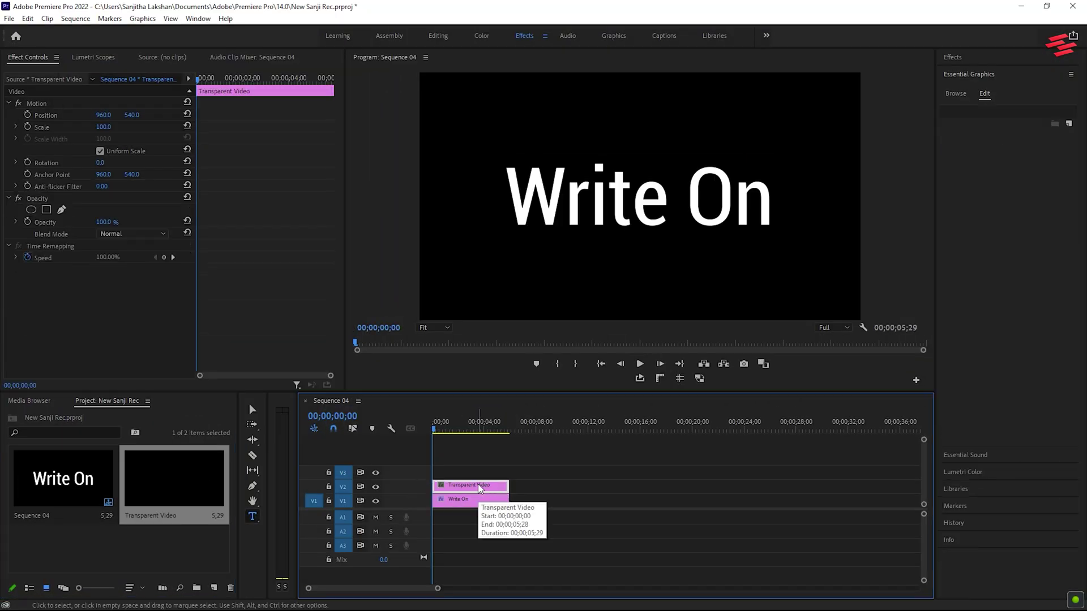
click(952, 57)
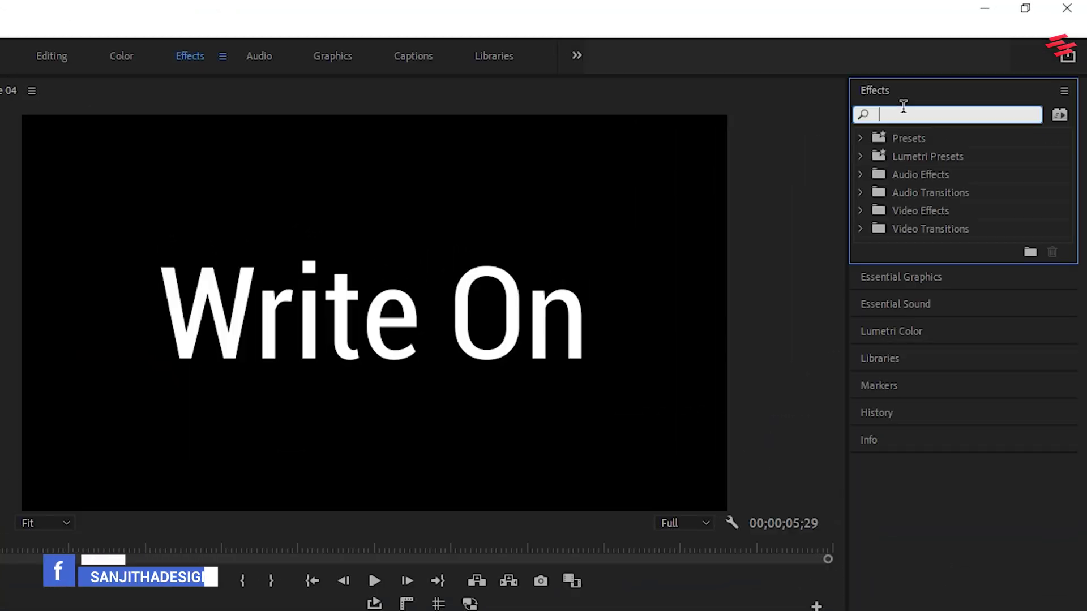
text(write)
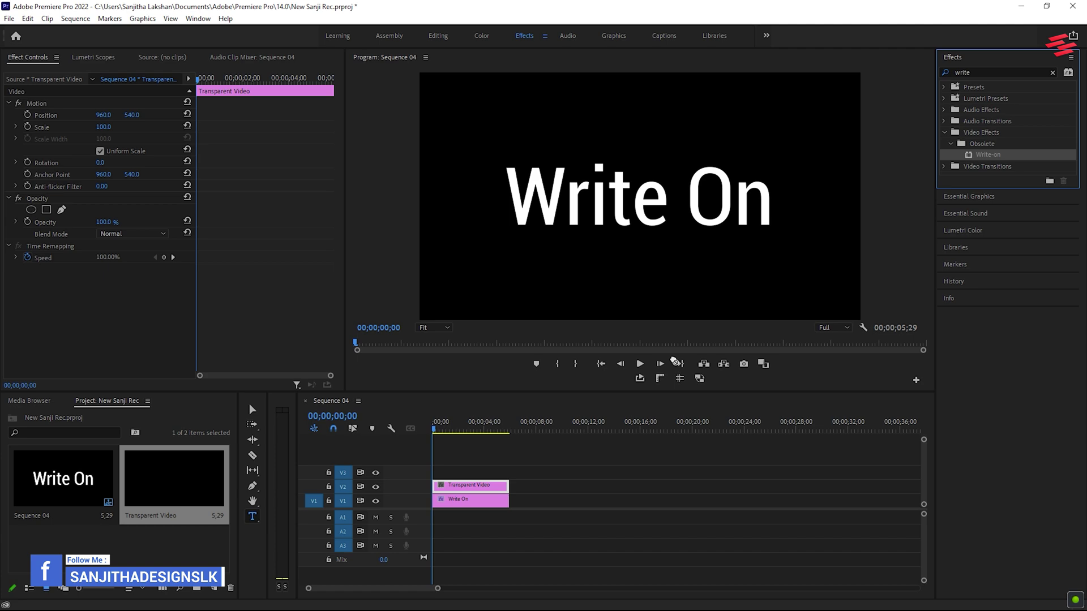
drag(931, 245, 483, 489)
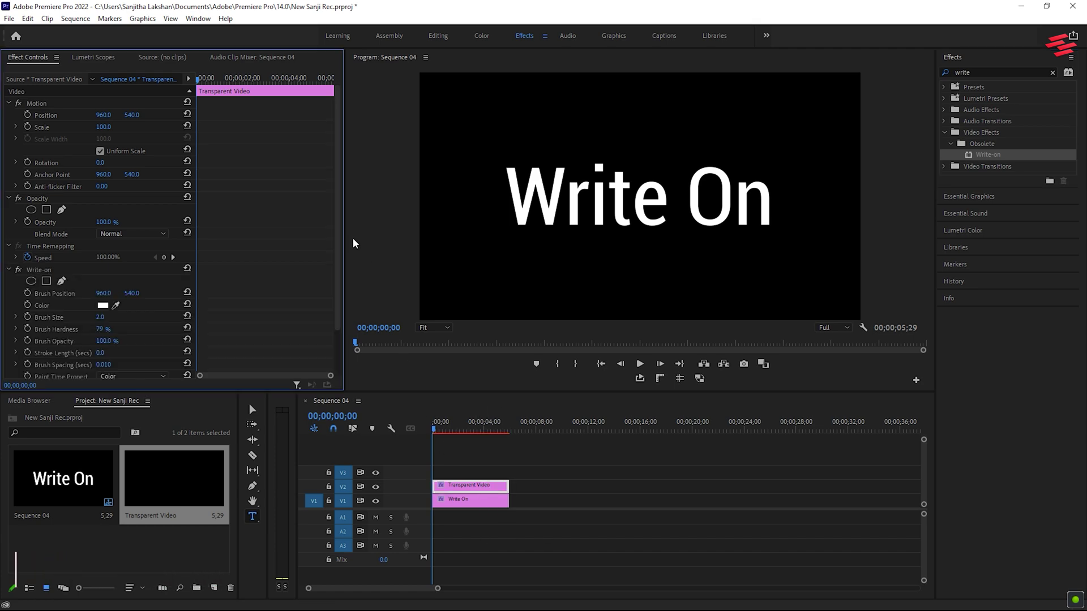
scroll(291, 281, down, 3)
- Set the Write-on brush colour to red and its brush size to 44
click(104, 257)
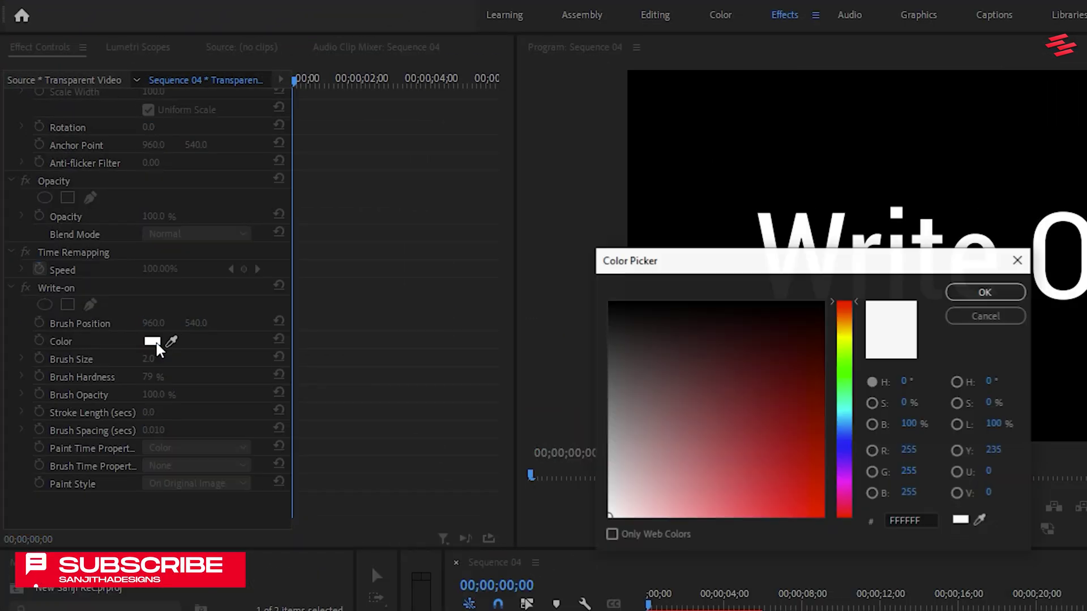
click(806, 502)
click(985, 292)
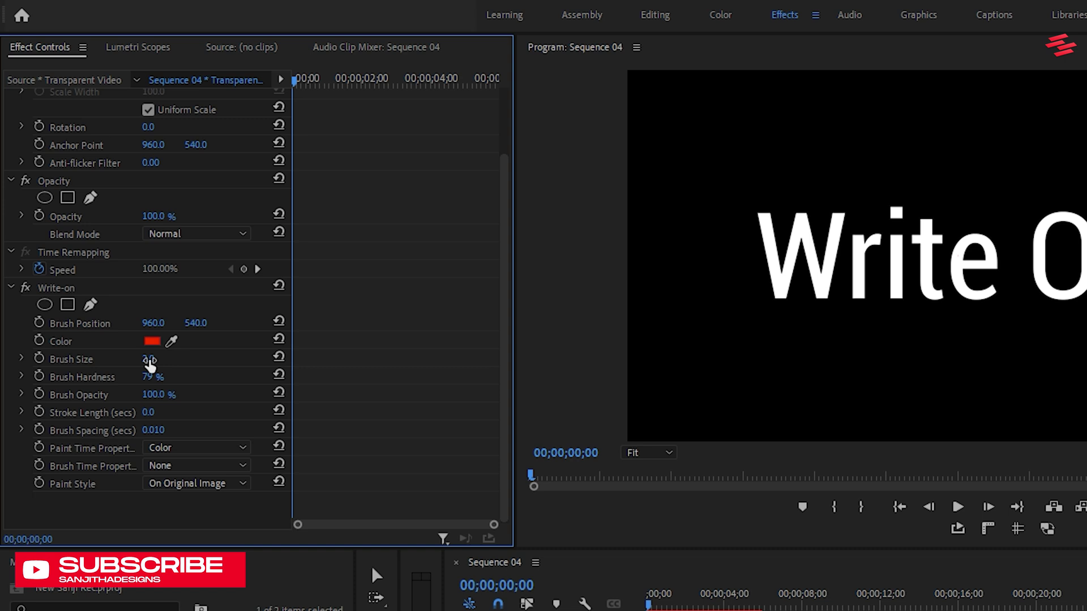
drag(149, 358, 163, 361)
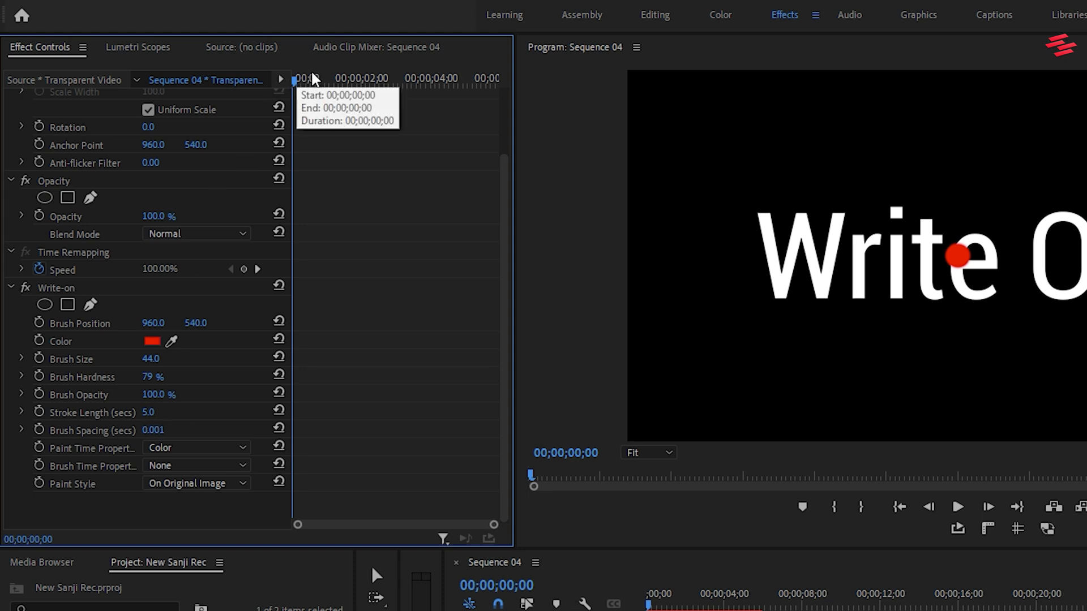
- Place the first Write-on brush position at the top of the W
drag(310, 79, 276, 81)
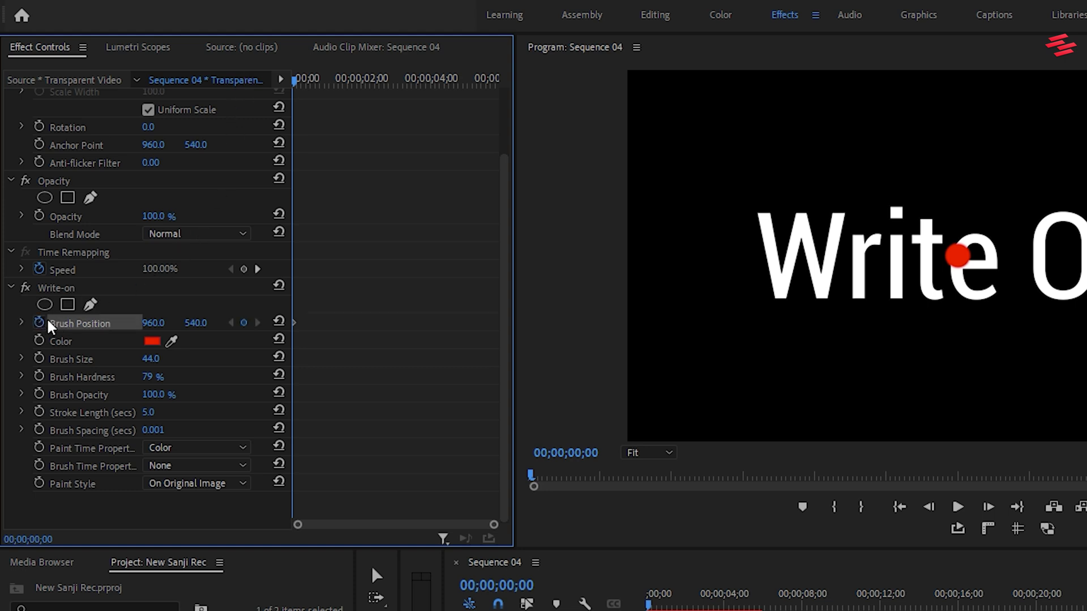
click(61, 288)
drag(960, 263, 931, 263)
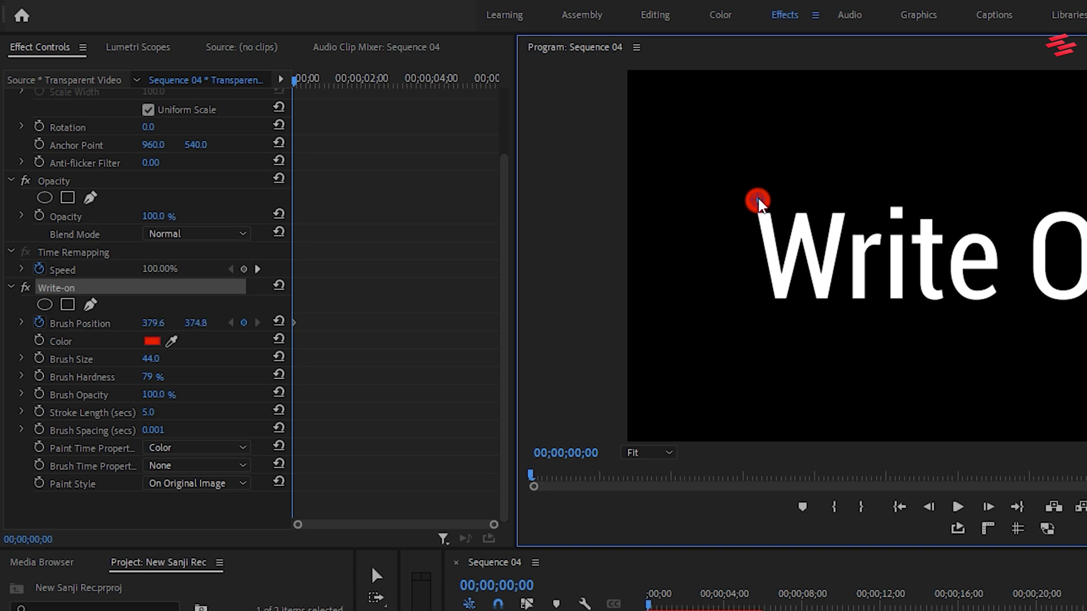
click(138, 289)
- Step forward five frames at a time, painting the brush down the W and across the letters
key(shift+Right)
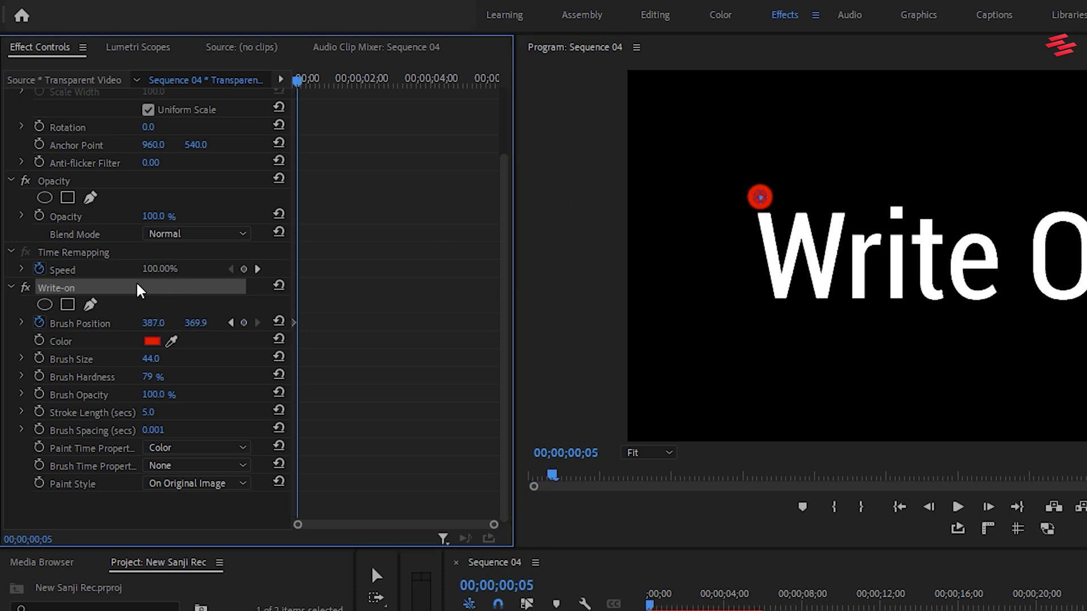
drag(760, 199, 780, 295)
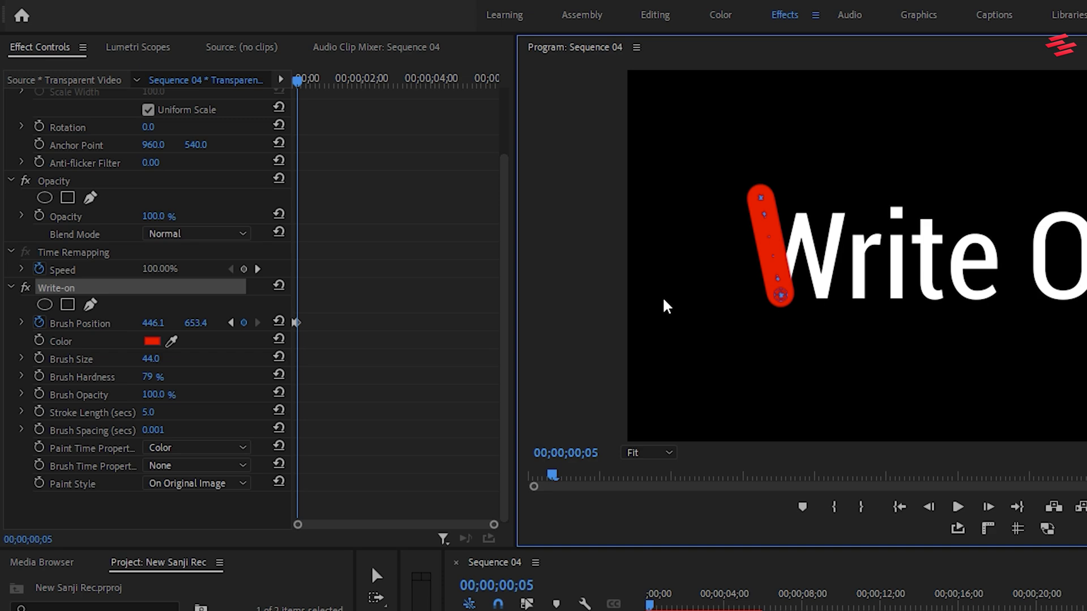
click(167, 291)
key(shift+Right)
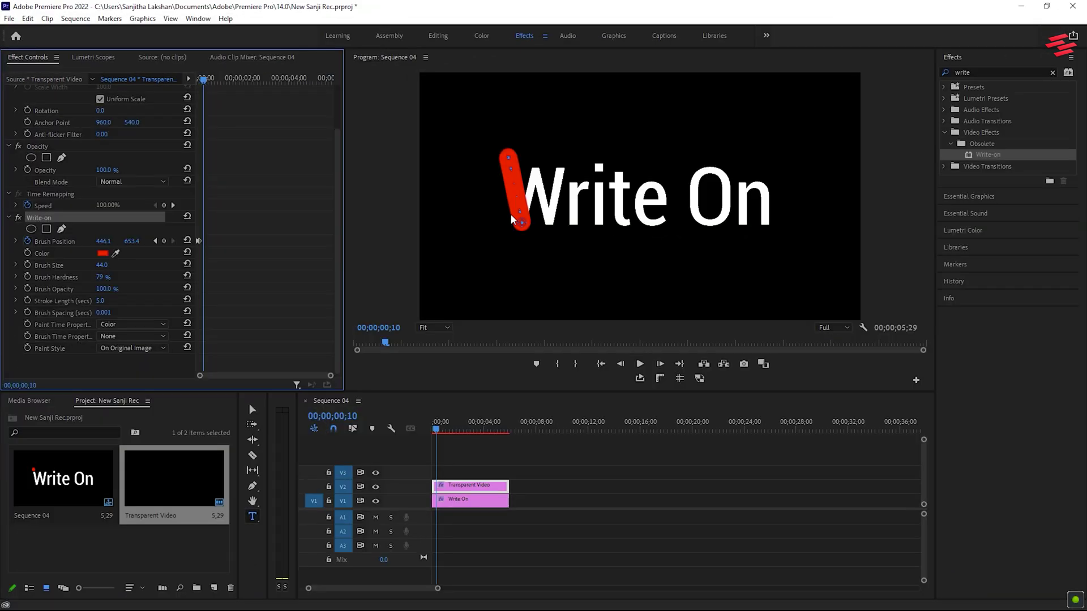
click(525, 217)
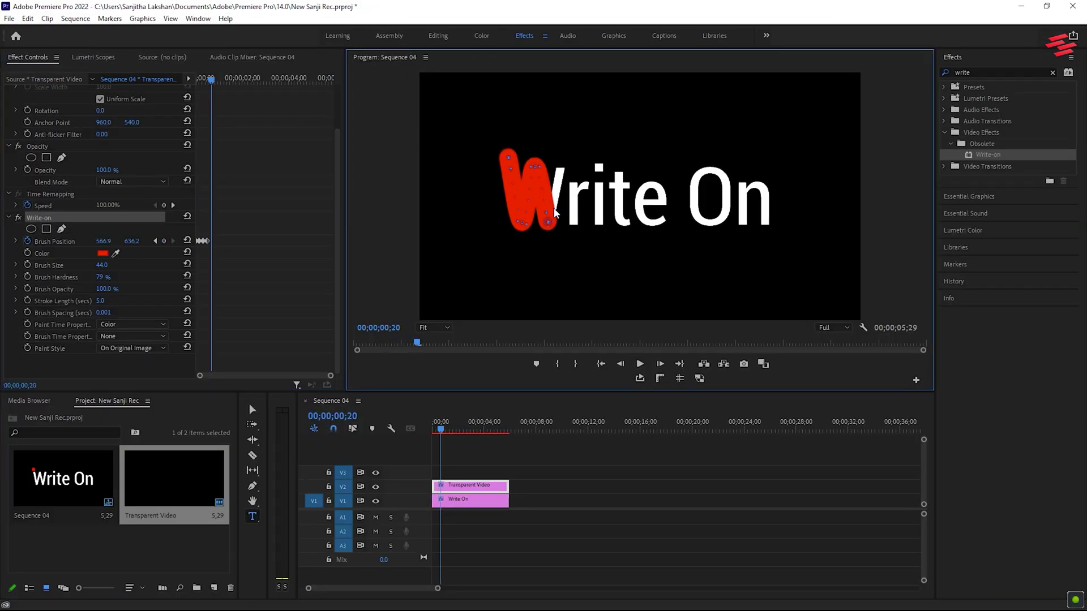
drag(537, 170, 720, 222)
click(74, 219)
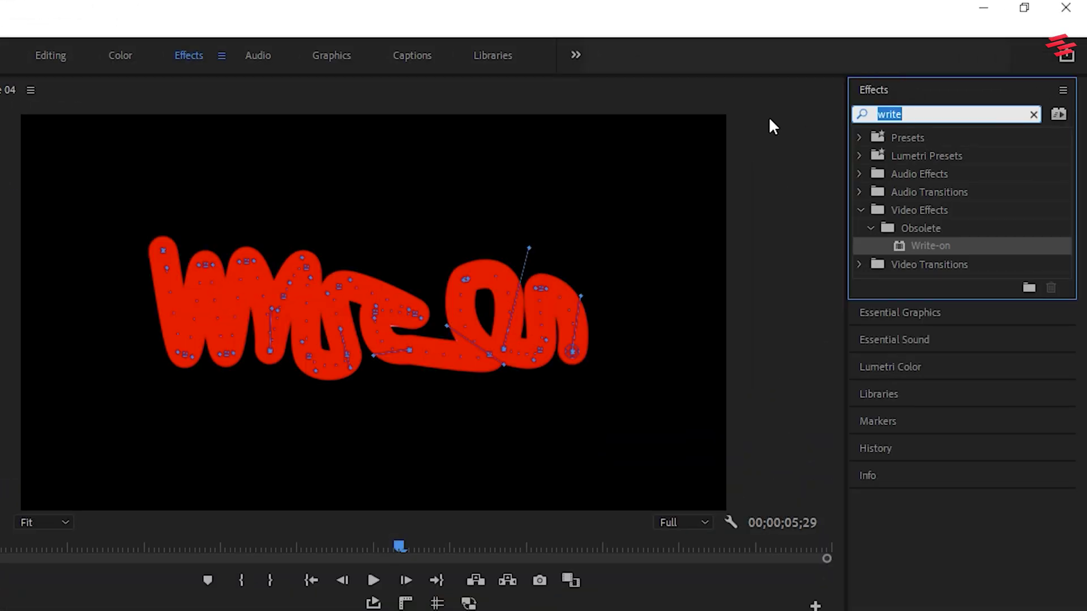
text(tr)
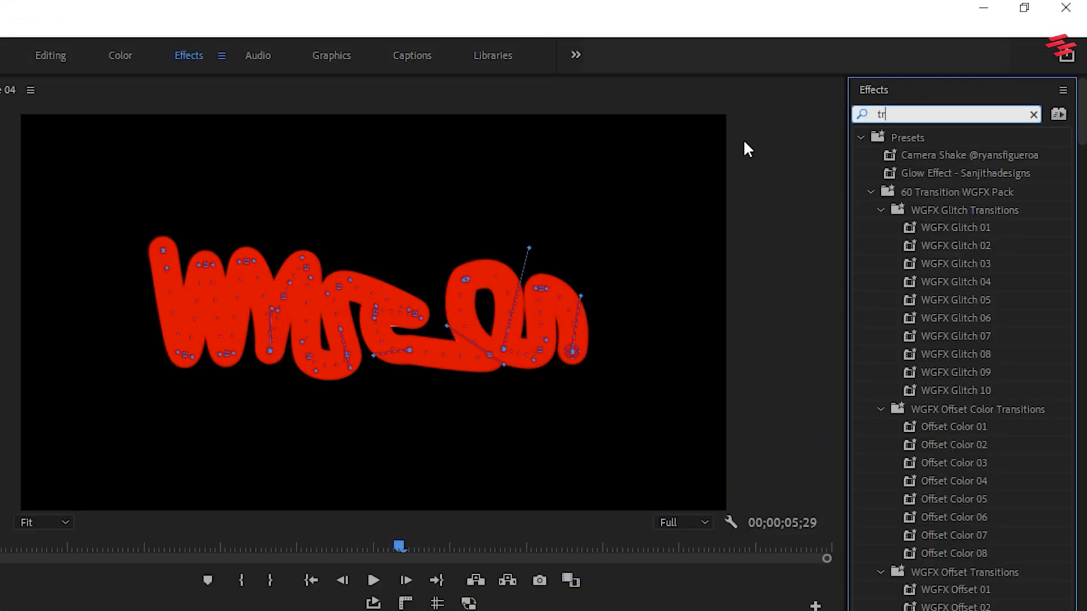
text(ack)
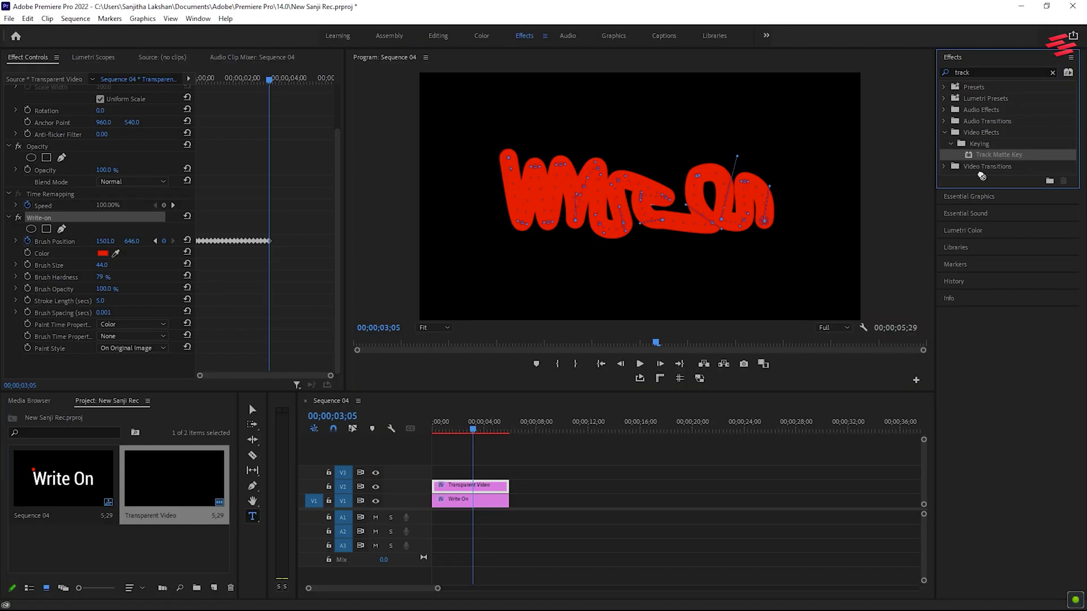
- Drop the Track Matte Key effect onto the Write On clip on V1
drag(490, 505, 490, 505)
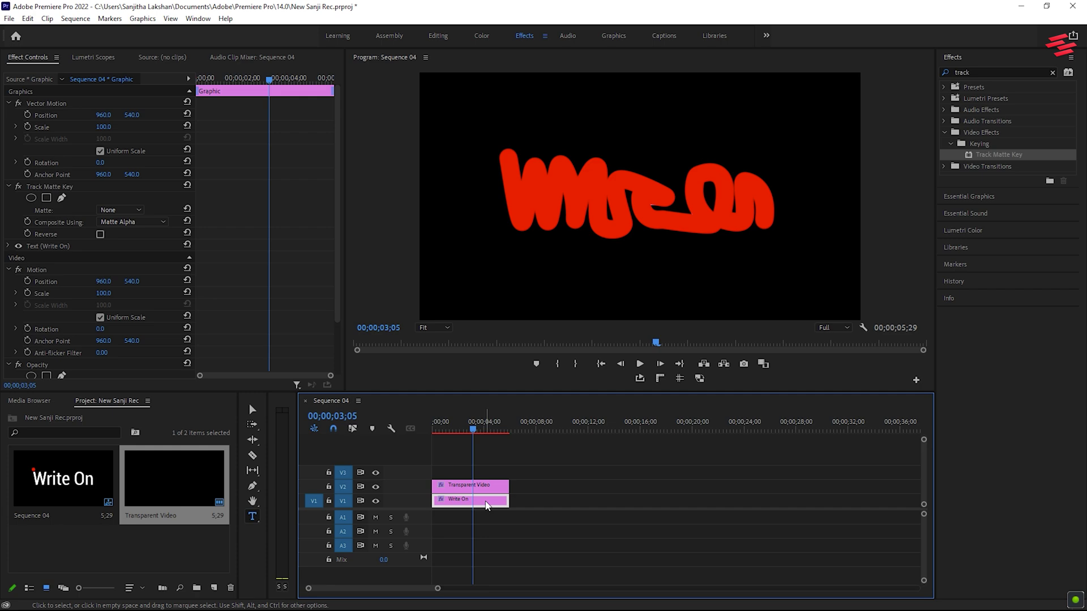